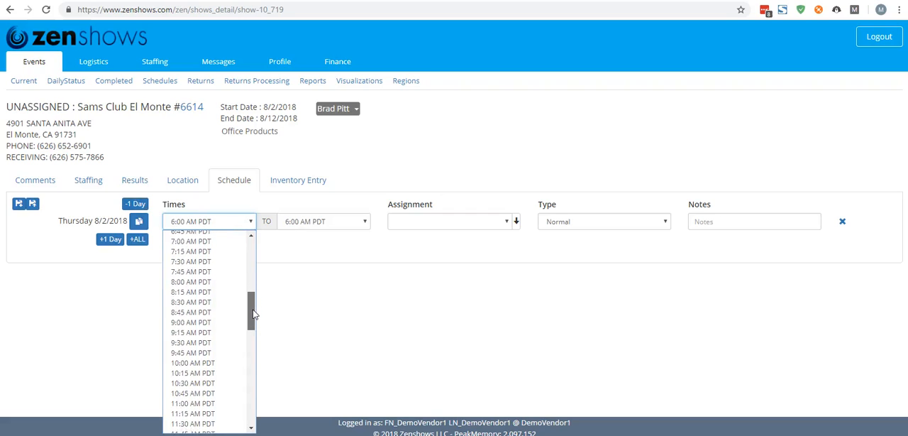
Set the Thursday 8/2/2018 shift to 8:00 AM–5:00 PM PDT and add all remaining event days with those times
{"action": "left_click", "coordinate": [191, 281]}
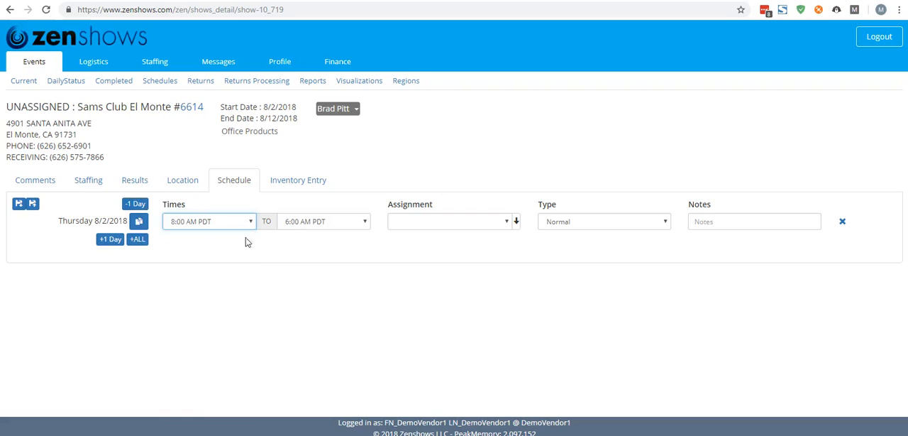
{"action": "left_click", "coordinate": [326, 224]}
{"action": "left_click_drag", "start_coordinate": [364, 273], "coordinate": [356, 369]}
{"action": "left_click", "coordinate": [353, 347]}
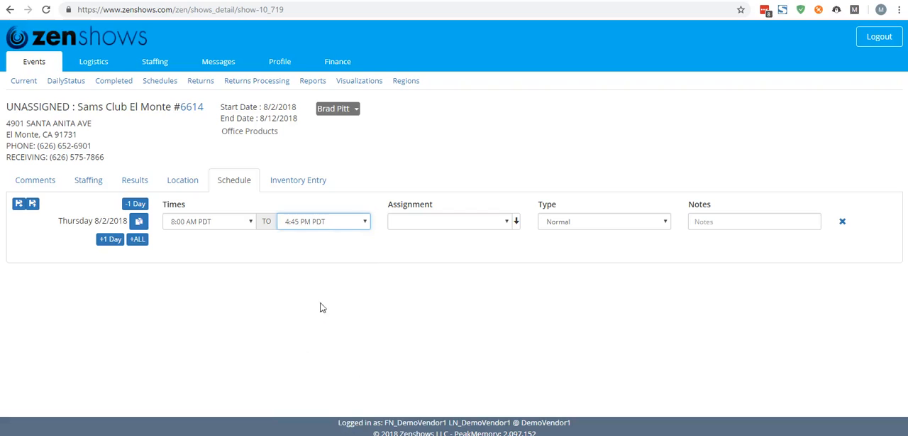
{"action": "left_click", "coordinate": [328, 226]}
{"action": "scroll", "coordinate": [317, 383], "scroll_direction": "down", "scroll_amount": 3}
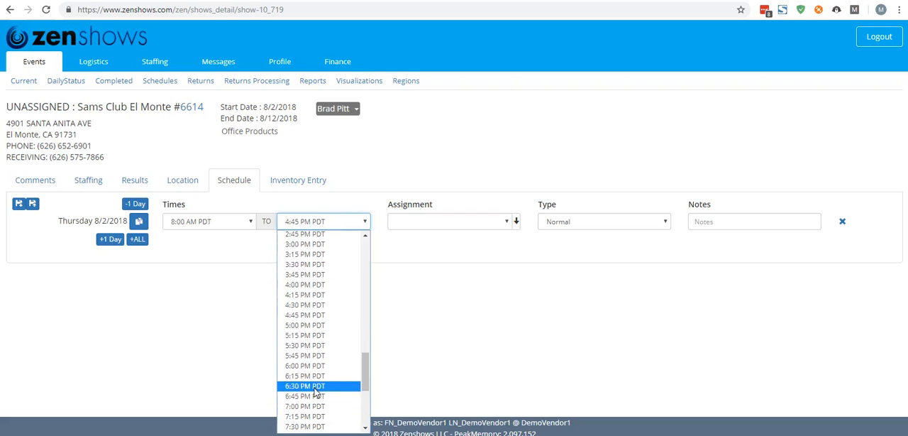
{"action": "left_click", "coordinate": [306, 325]}
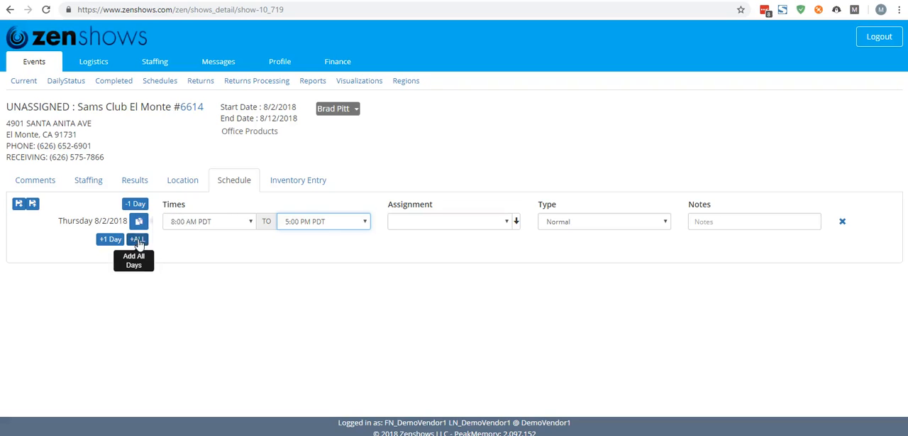
{"action": "left_click", "coordinate": [139, 240]}
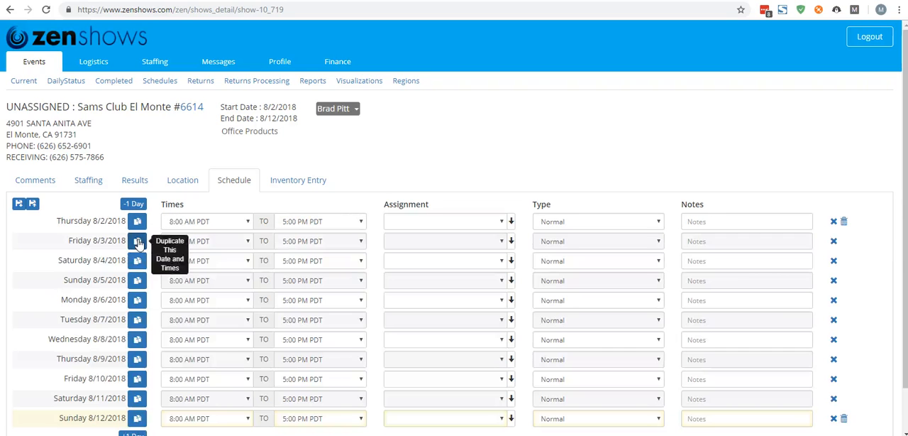
{"action": "scroll", "coordinate": [351, 257], "scroll_direction": "down", "scroll_amount": 2}
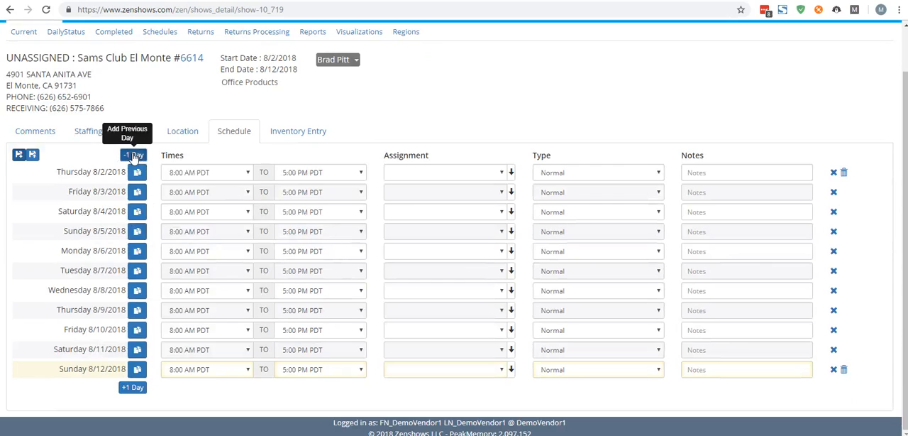
Add the previous day, Wednesday 8/1/2018, to the schedule and set its shift to 7:00 PM–9:00 PM PDT
{"action": "left_click", "coordinate": [133, 156]}
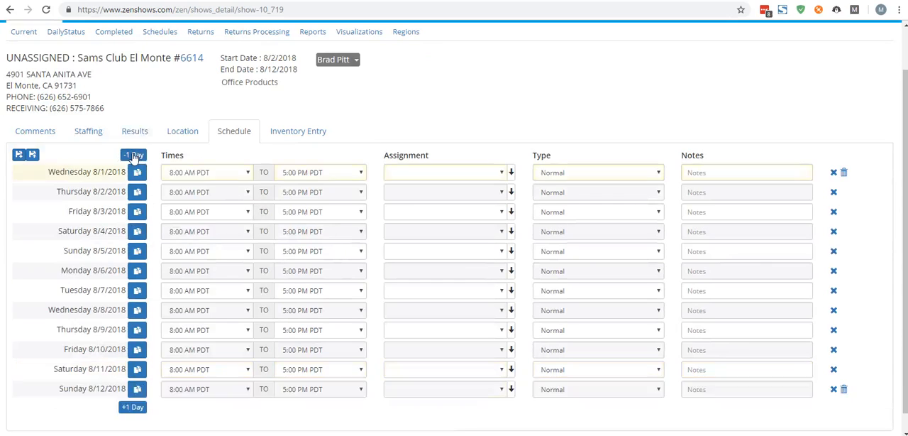
{"action": "left_click", "coordinate": [248, 173]}
{"action": "left_click_drag", "start_coordinate": [247, 216], "coordinate": [244, 330]}
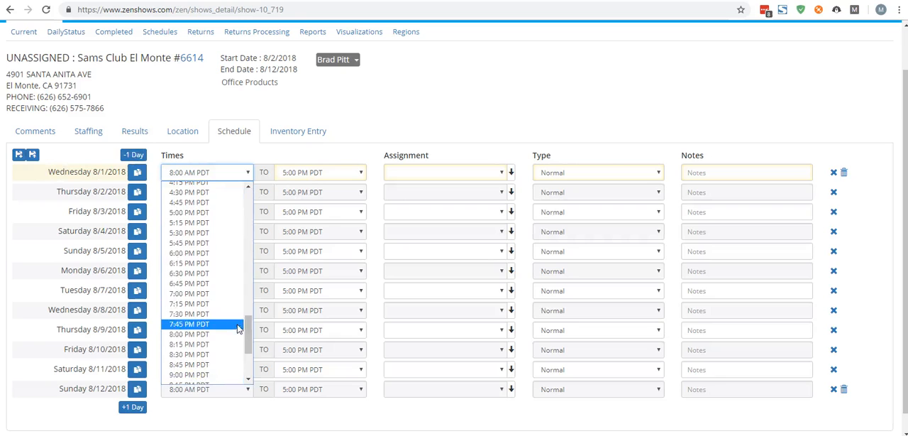
{"action": "left_click", "coordinate": [189, 296]}
{"action": "left_click", "coordinate": [315, 175]}
{"action": "left_click_drag", "start_coordinate": [361, 263], "coordinate": [358, 355]}
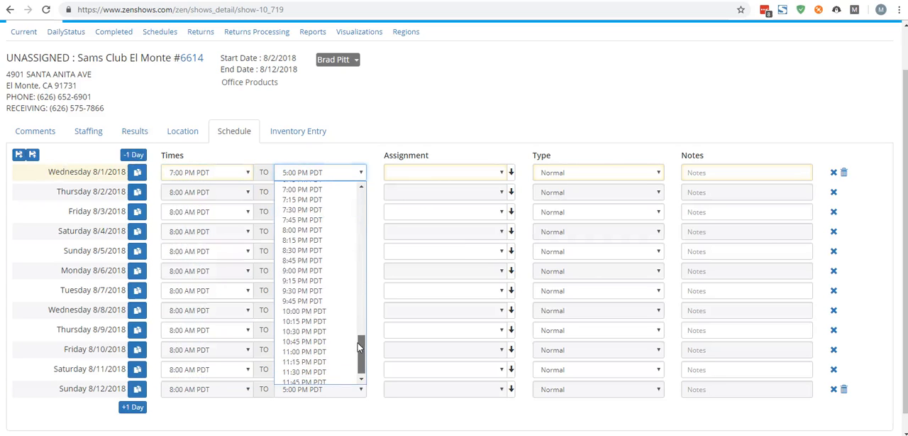
{"action": "left_click", "coordinate": [302, 272]}
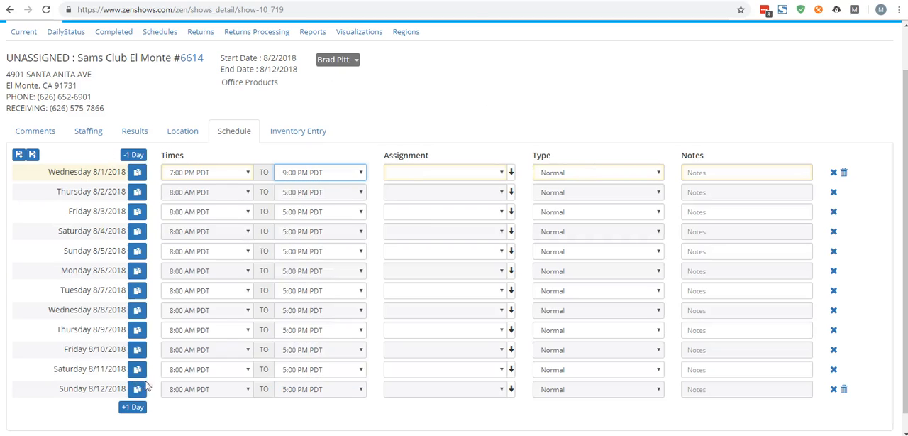
Add Monday 8/13/2018 after the schedule's last day and delete that day again
{"action": "left_click", "coordinate": [133, 408]}
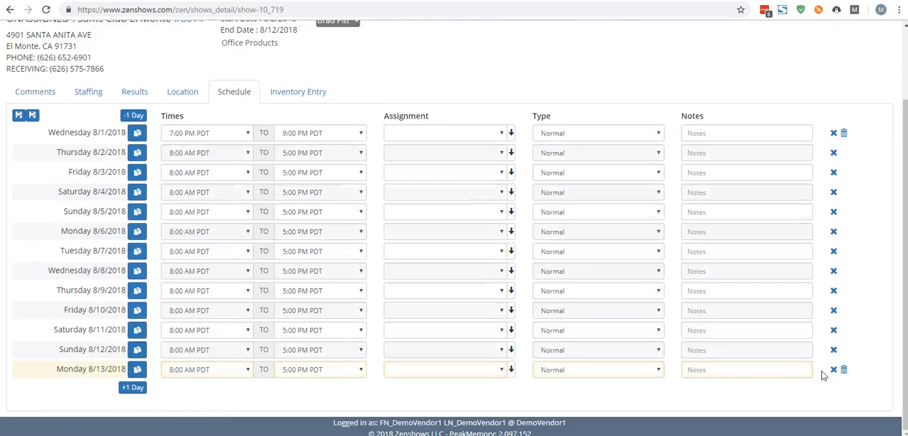
{"action": "left_click", "coordinate": [844, 370]}
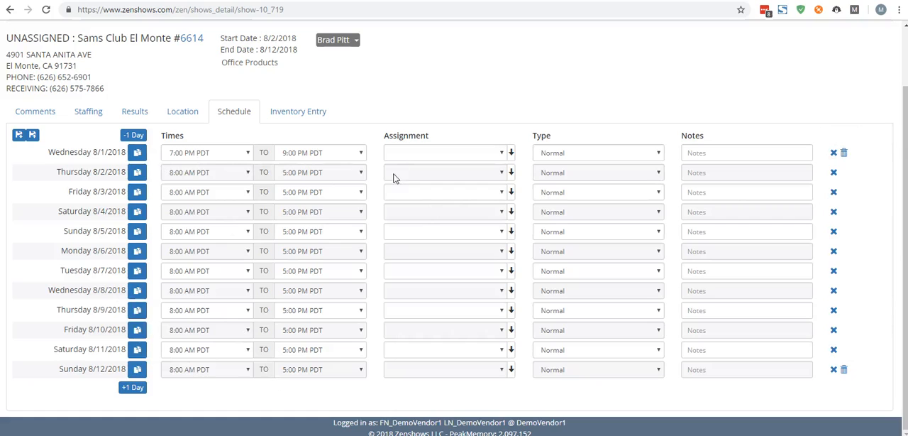
Assign Brad Pitt to the Wednesday 8/1/2018 shift and fill the assignment down to all following days
{"action": "left_click", "coordinate": [500, 153]}
{"action": "left_click", "coordinate": [435, 178]}
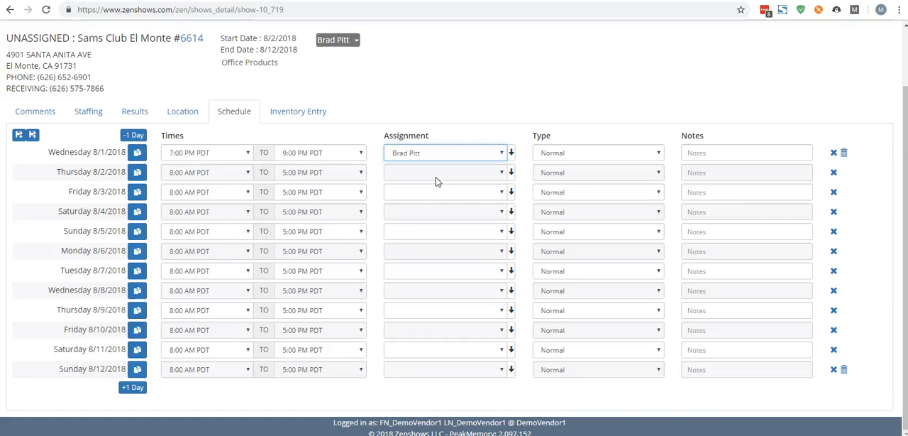
{"action": "left_click", "coordinate": [511, 153]}
{"action": "left_click", "coordinate": [473, 299]}
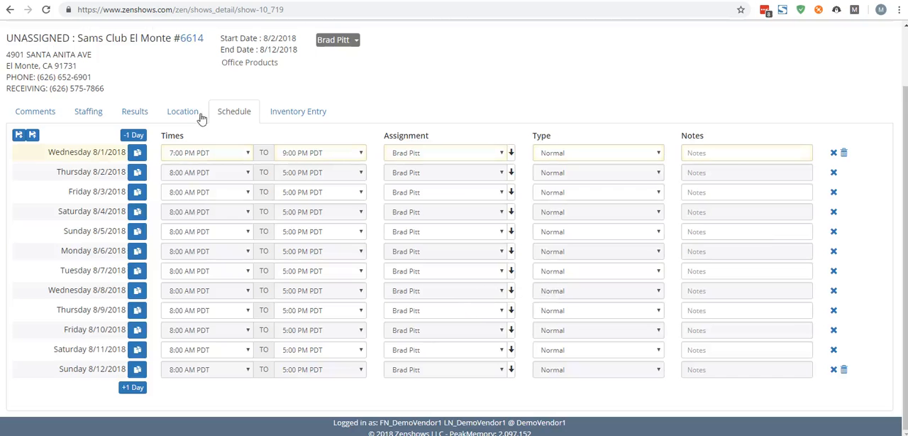
Duplicate the Thursday 8/2/2018 shift and split the day into 8:00 AM–12:00 PM and 12:00 PM–5:00 PM
{"action": "left_click", "coordinate": [138, 173]}
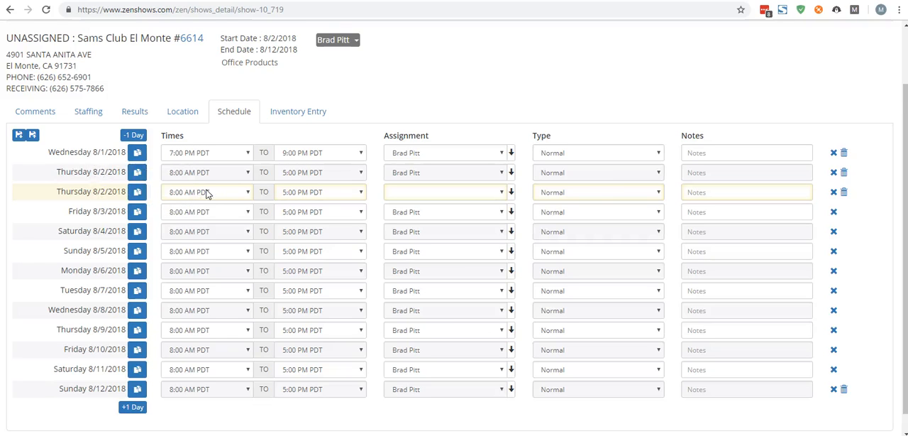
{"action": "left_click", "coordinate": [360, 172]}
{"action": "left_click_drag", "start_coordinate": [360, 300], "coordinate": [362, 293]}
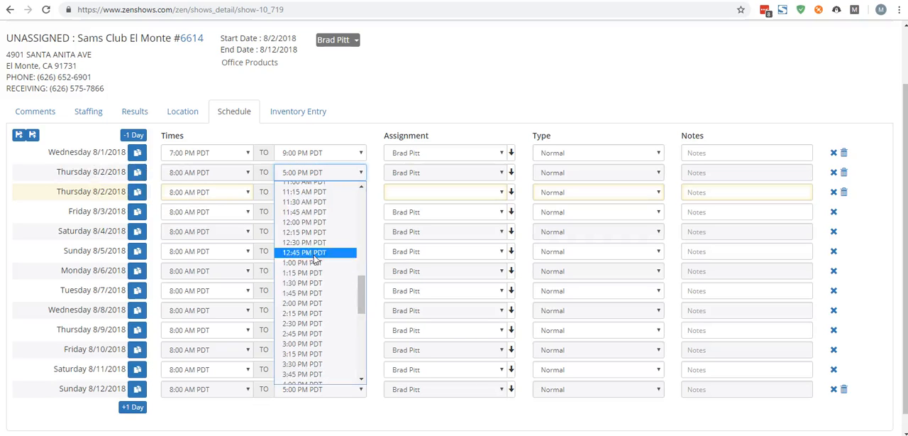
{"action": "left_click", "coordinate": [305, 221]}
{"action": "left_click", "coordinate": [239, 192]}
{"action": "left_click_drag", "start_coordinate": [249, 248], "coordinate": [242, 298]}
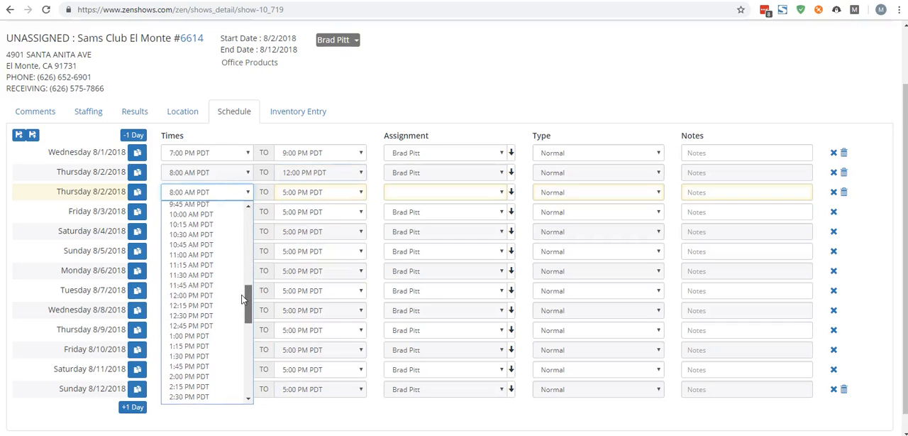
{"action": "left_click", "coordinate": [186, 295]}
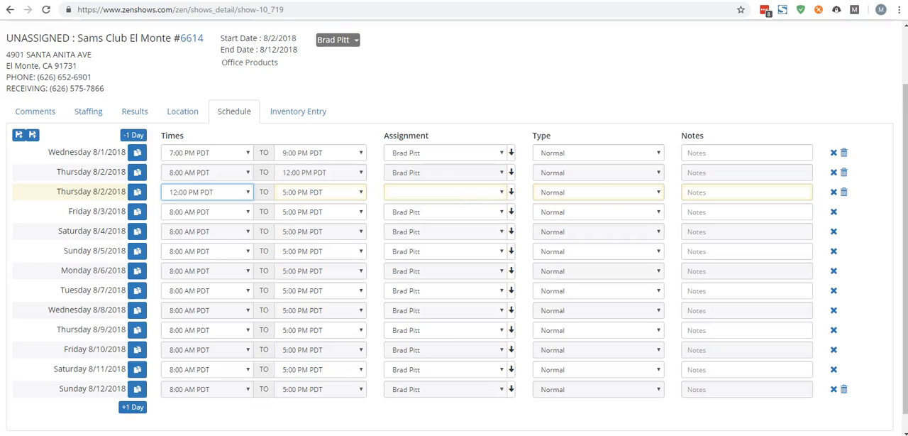
Disable the Friday 8/3/2018 shift and enable it again
{"action": "left_click", "coordinate": [834, 212]}
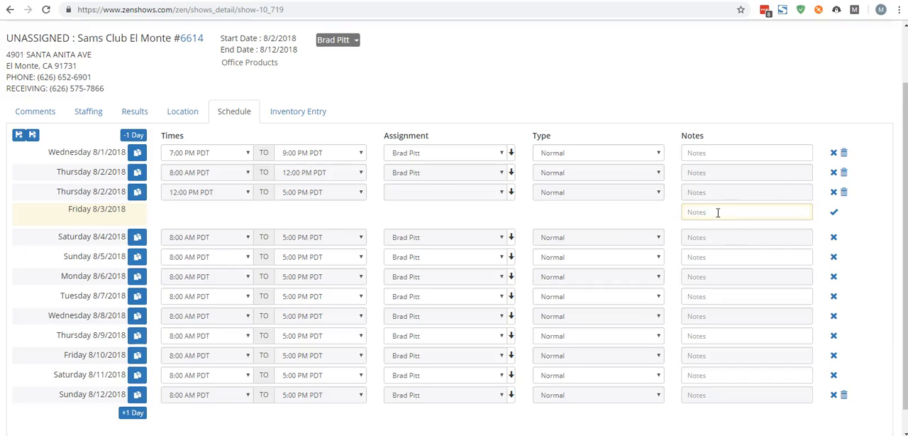
{"action": "left_click", "coordinate": [834, 215]}
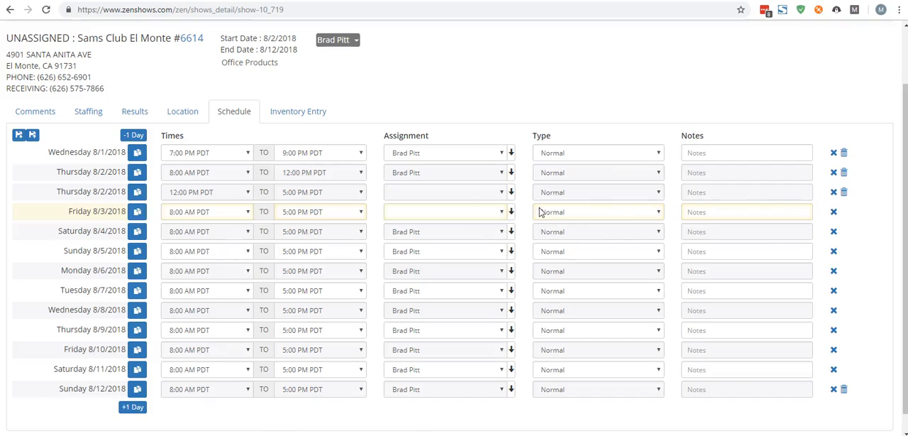
Save the schedule as a template named "my cool schedule"
{"action": "left_click", "coordinate": [19, 136]}
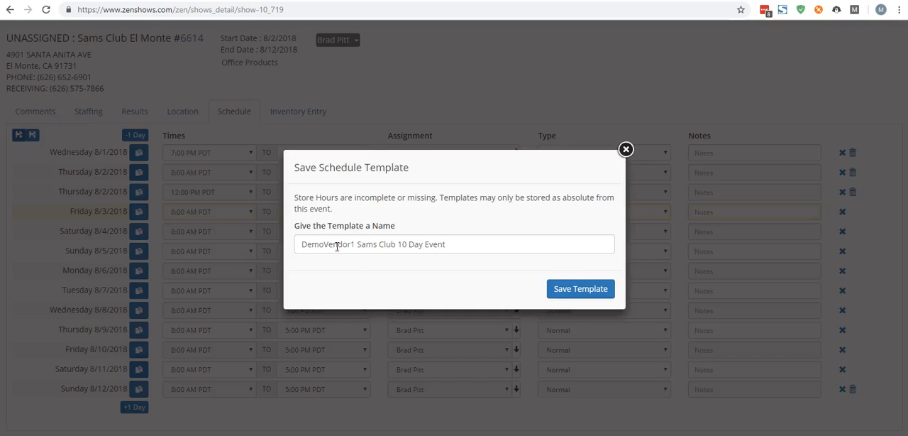
{"action": "left_click_drag", "start_coordinate": [454, 244], "coordinate": [241, 224]}
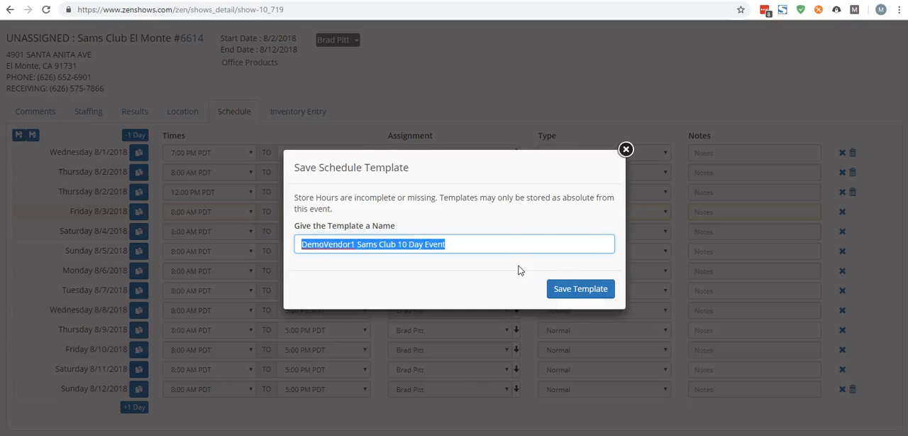
{"action": "type", "text": "my coo"}
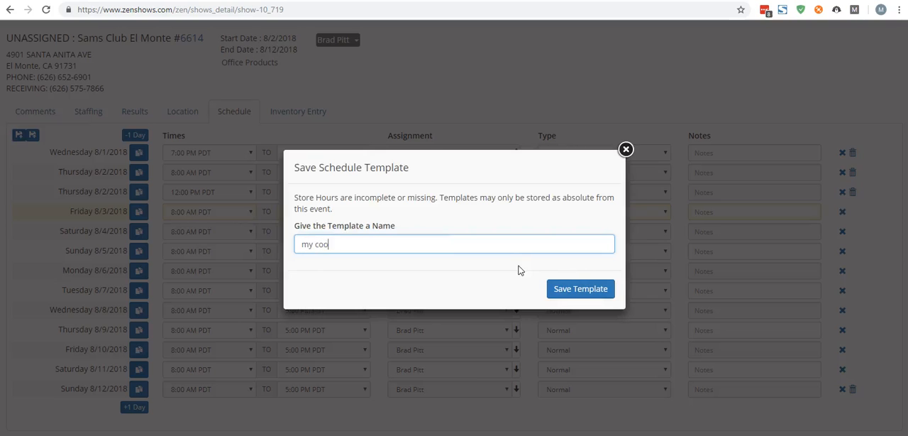
{"action": "left_click", "coordinate": [564, 290]}
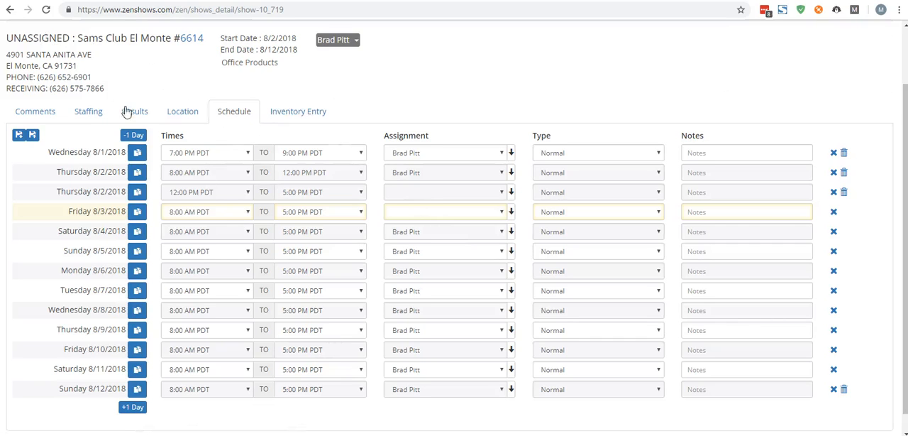
Open the schedule of the Sams Club Humble, TX #6367 event from the current events list
{"action": "scroll", "coordinate": [71, 75], "scroll_direction": "up", "scroll_amount": 2}
{"action": "left_click", "coordinate": [34, 62]}
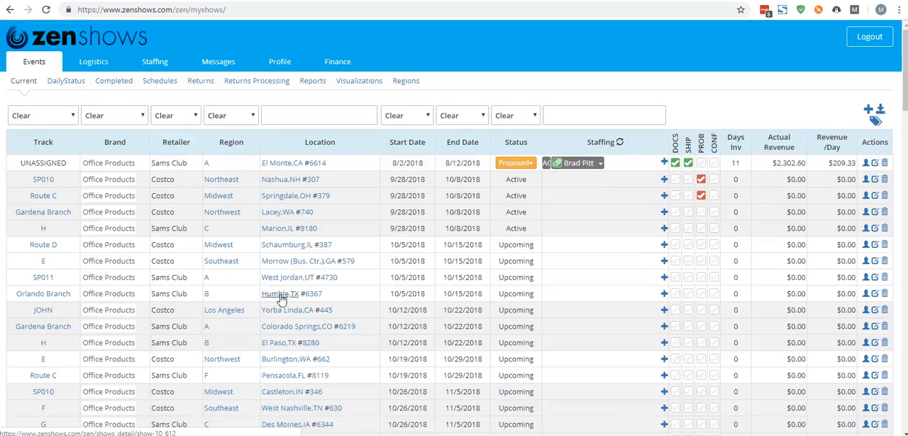
{"action": "left_click", "coordinate": [280, 294]}
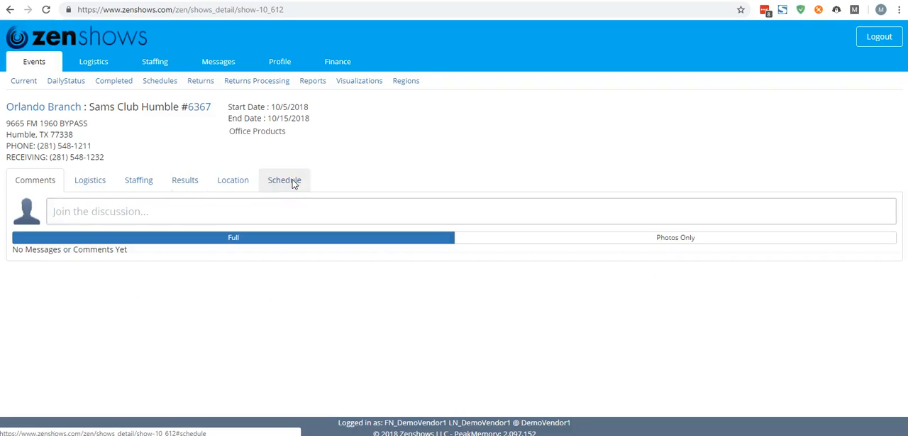
{"action": "left_click", "coordinate": [292, 181]}
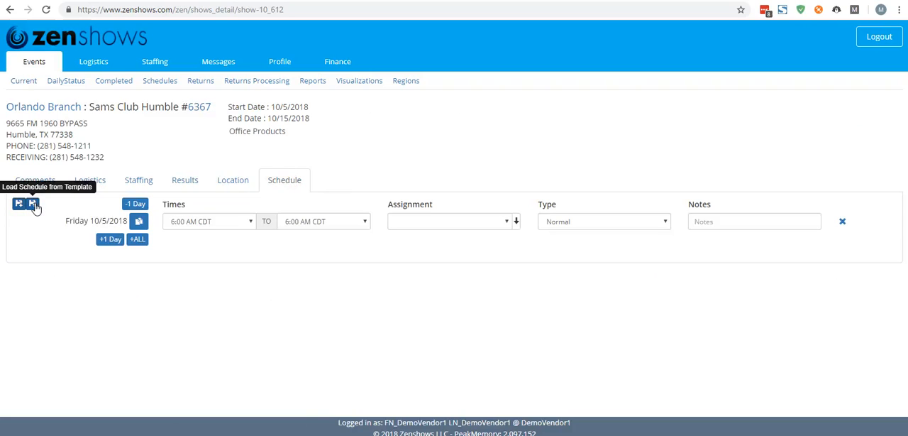
Load the "my cool schedule" template into the Humble event, confirming that existing schedules are overwritten
{"action": "left_click", "coordinate": [33, 205]}
{"action": "left_click", "coordinate": [416, 230]}
{"action": "left_click", "coordinate": [365, 255]}
{"action": "left_click", "coordinate": [575, 275]}
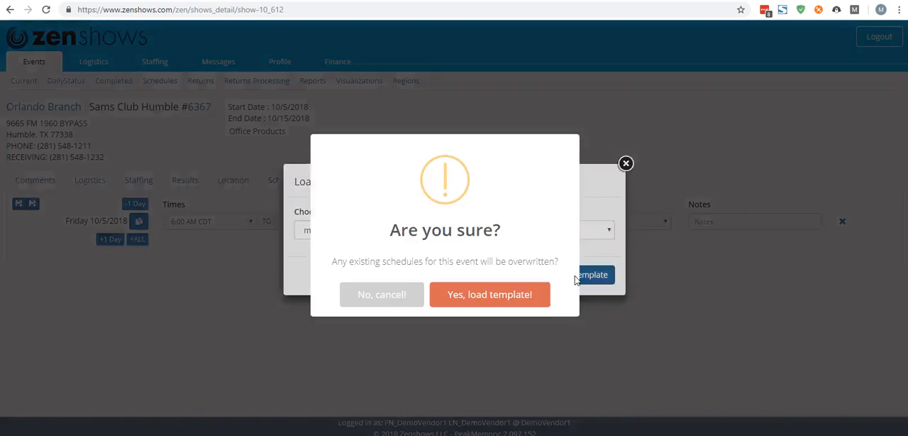
{"action": "left_click", "coordinate": [504, 301]}
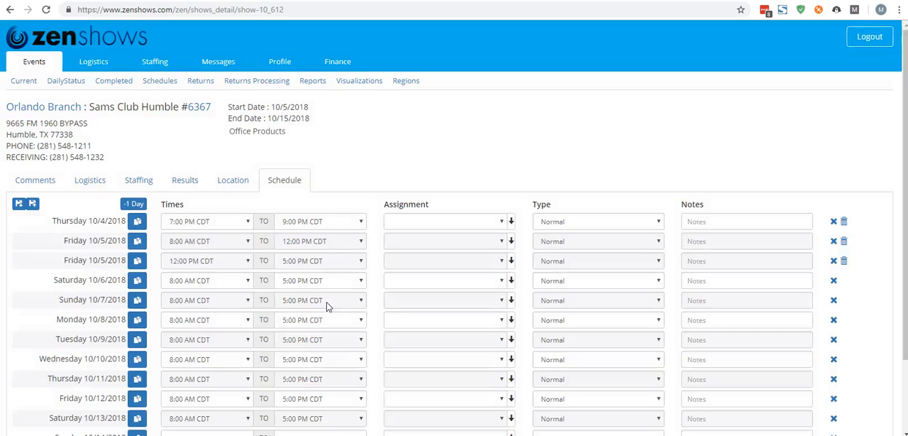
Check the loaded schedule days against the event's start and end dates, and view the assignment choices for Thursday 10/4/2018
{"action": "scroll", "coordinate": [401, 303], "scroll_direction": "down", "scroll_amount": 2}
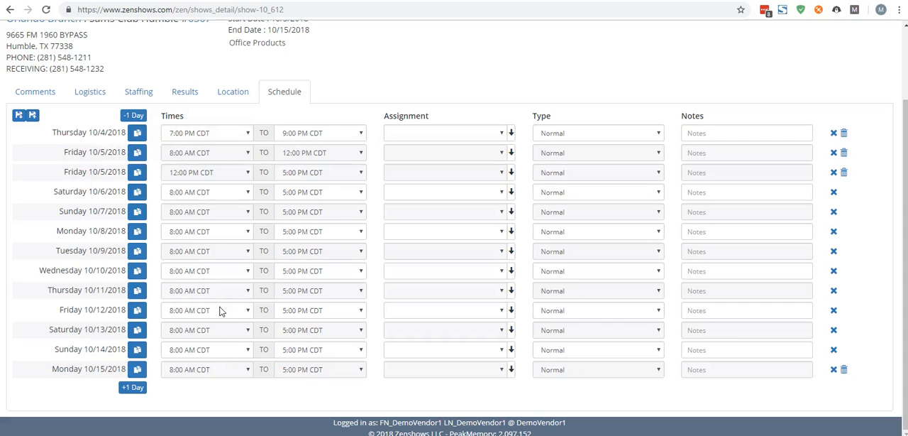
{"action": "scroll", "coordinate": [220, 311], "scroll_direction": "up", "scroll_amount": 2}
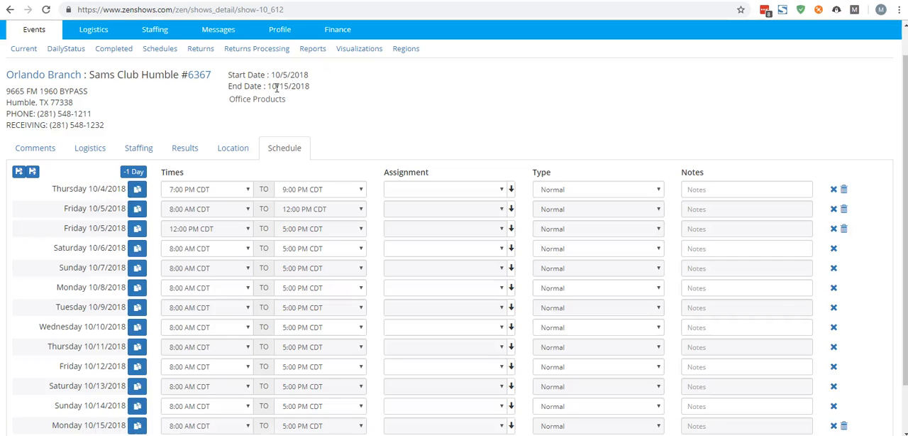
{"action": "scroll", "coordinate": [83, 334], "scroll_direction": "down", "scroll_amount": 1}
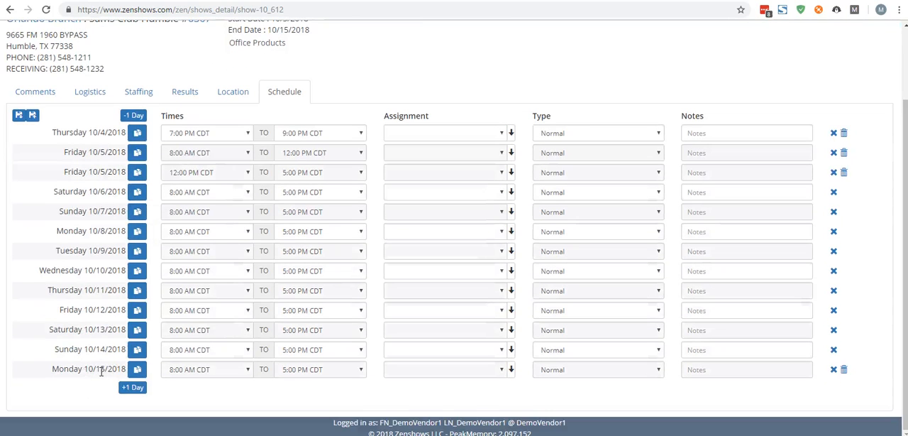
{"action": "scroll", "coordinate": [275, 55], "scroll_direction": "up", "scroll_amount": 1}
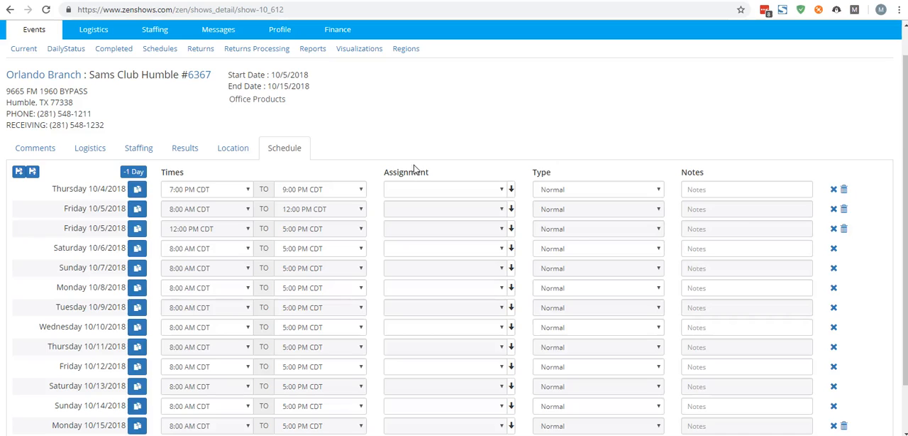
{"action": "left_click", "coordinate": [503, 189]}
{"action": "left_click", "coordinate": [503, 189]}
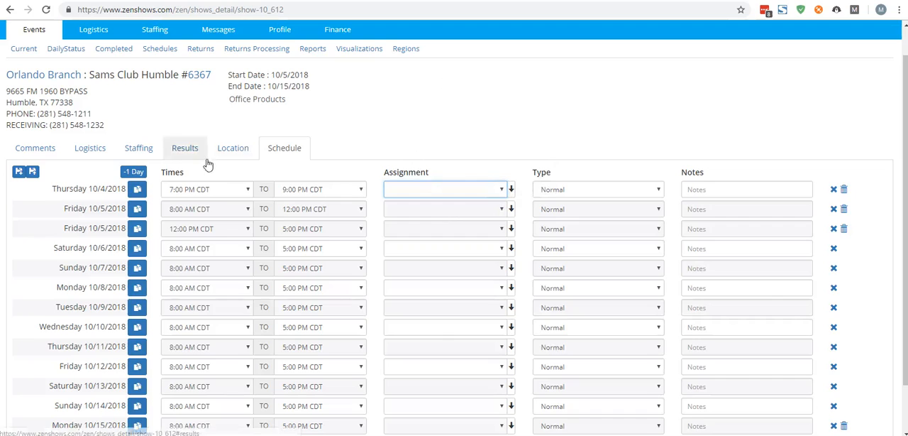
Open the company's list of schedule templates in the profile settings and the name of "my cool schedule" for editing
{"action": "scroll", "coordinate": [263, 210], "scroll_direction": "up", "scroll_amount": 1}
{"action": "scroll", "coordinate": [263, 210], "scroll_direction": "up", "scroll_amount": 2}
{"action": "left_click", "coordinate": [286, 63]}
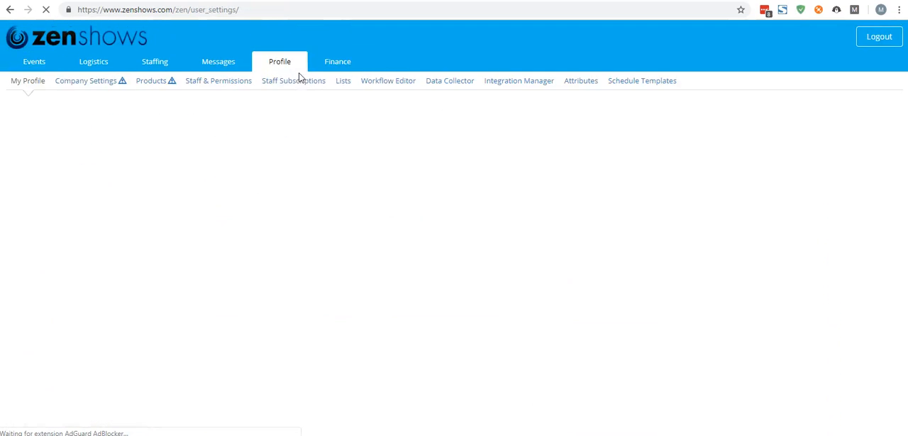
{"action": "left_click", "coordinate": [645, 82]}
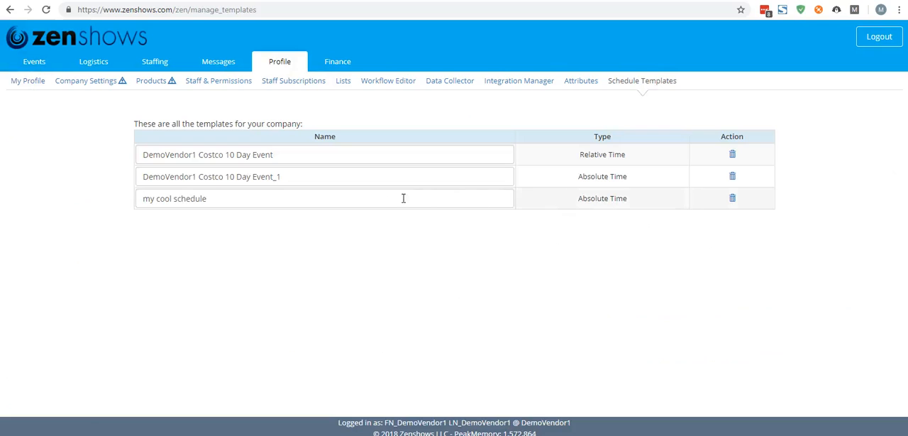
{"action": "left_click", "coordinate": [223, 198]}
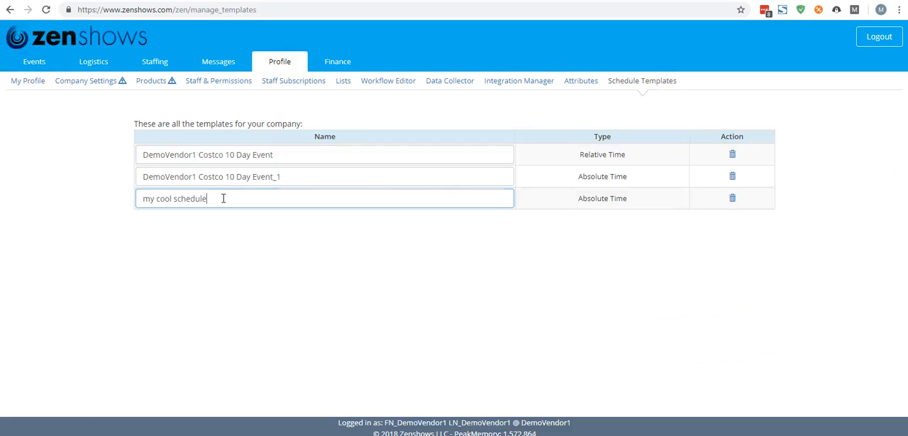